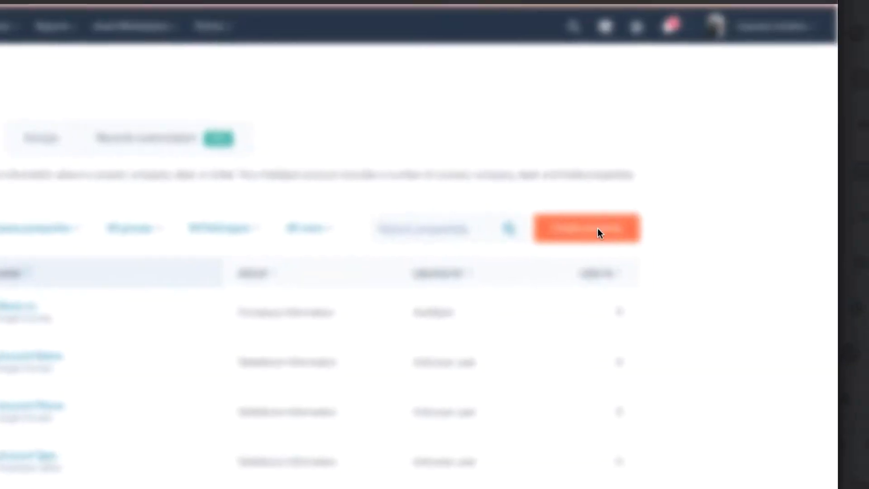
Start a new company property and assign it to the Company information group.
click(598, 233)
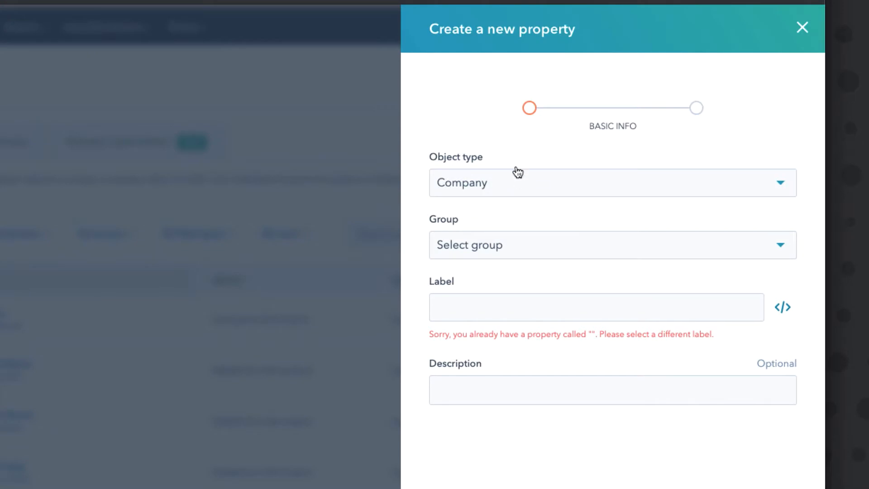
click(517, 251)
click(514, 281)
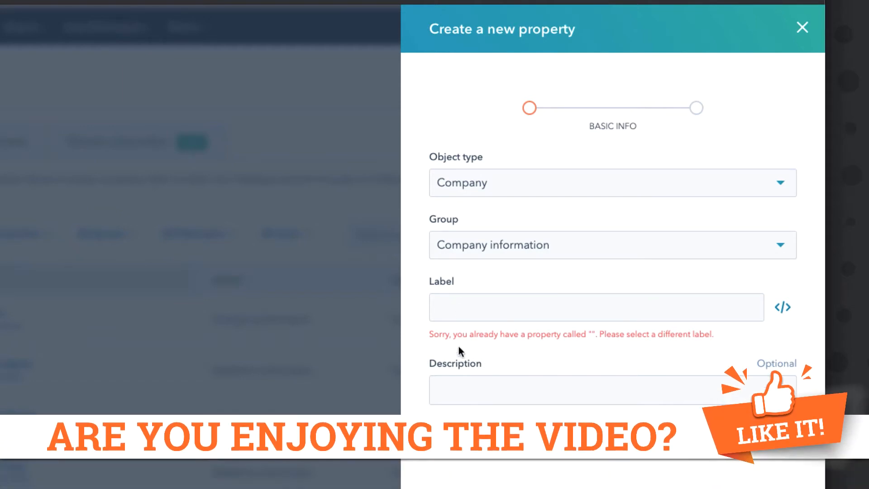
Label the property "Company Score", describe it as "Percentage of good fit for target accounts", and proceed to the field type.
click(459, 313)
text(Company Score)
click(462, 385)
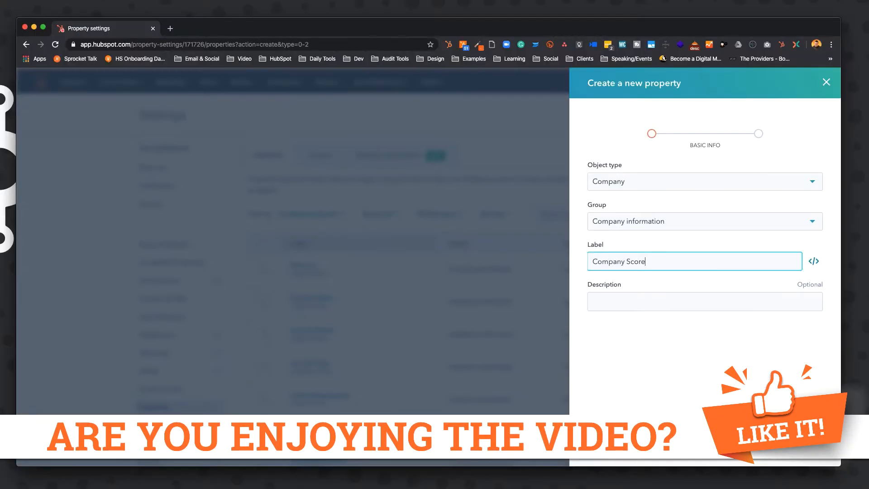
text(Percentage of good fit for )
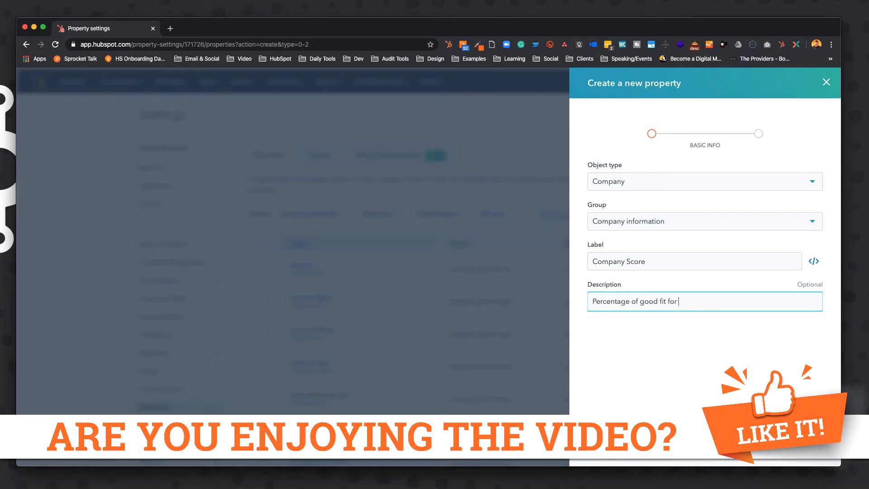
text(target accounts)
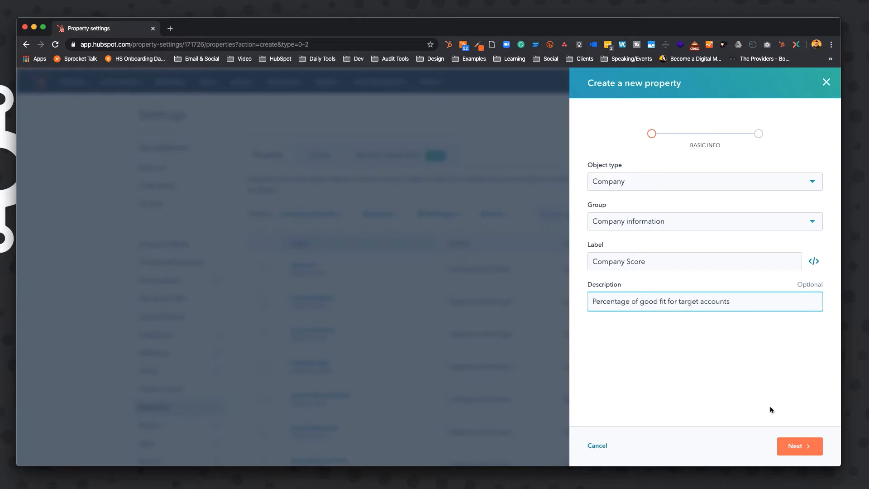
click(799, 446)
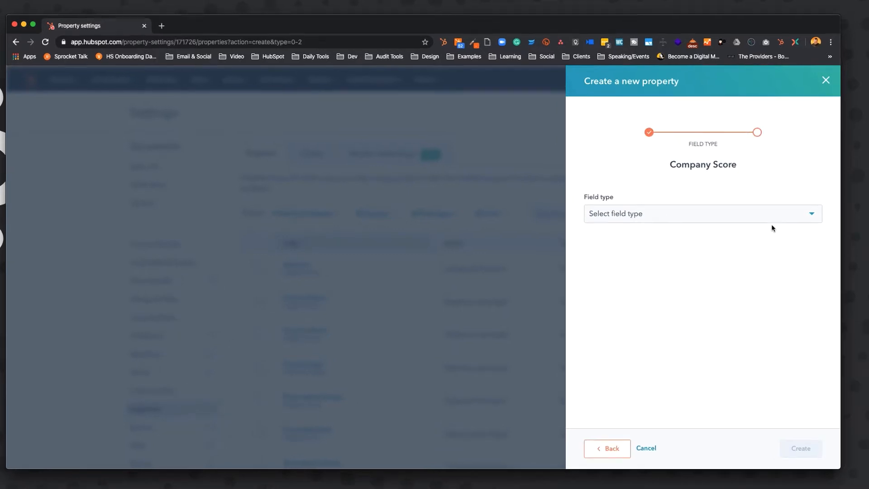
Set the field type of the new property to Score.
click(771, 218)
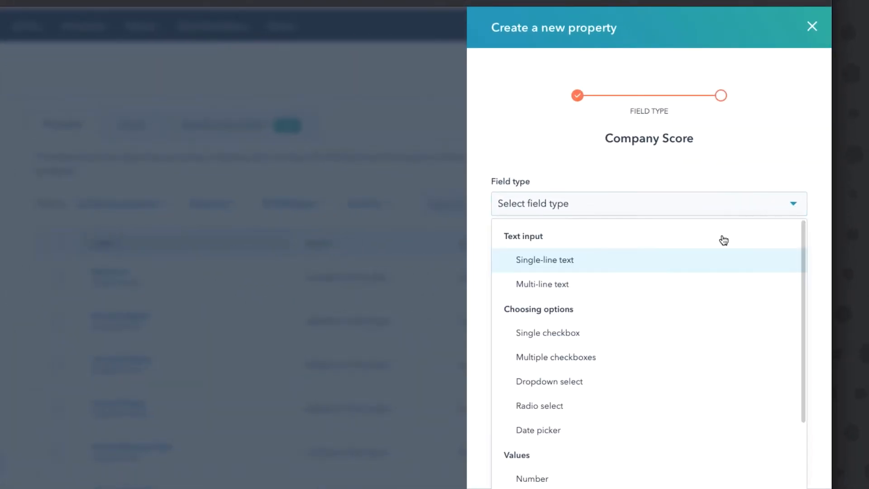
scroll(612, 351, down, 3)
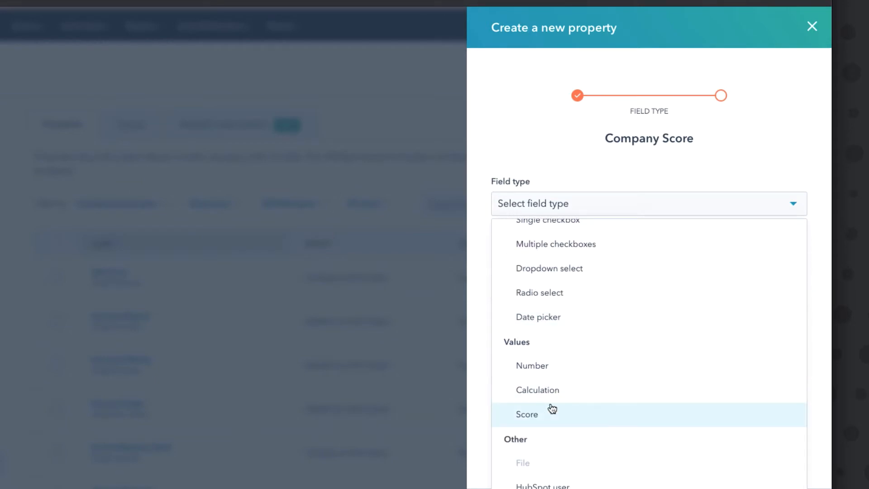
click(553, 410)
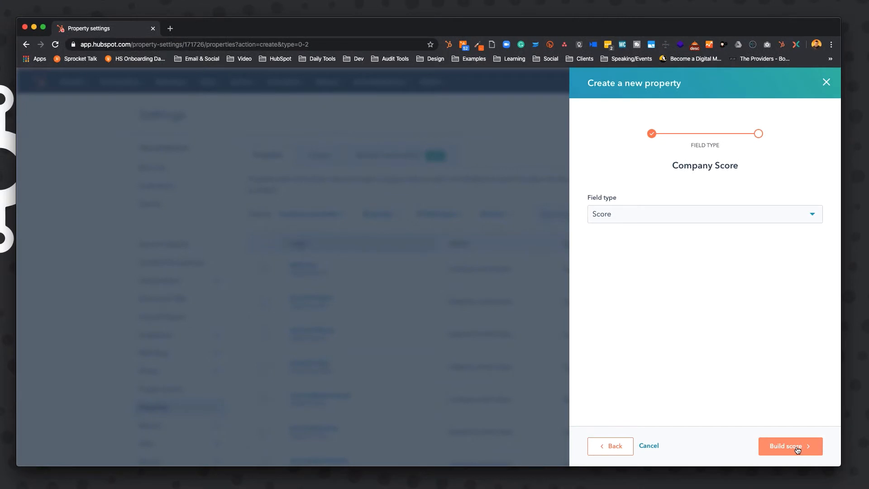
click(798, 450)
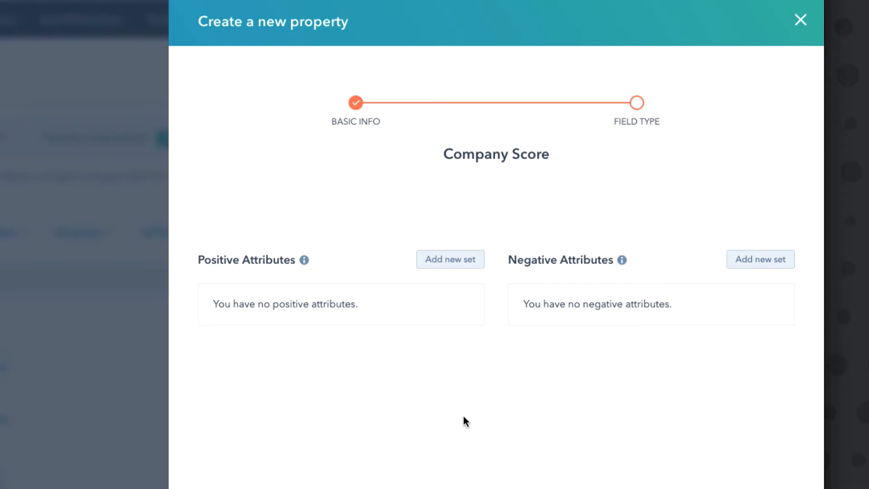
Add a positive attribute set that filters by company properties.
click(456, 265)
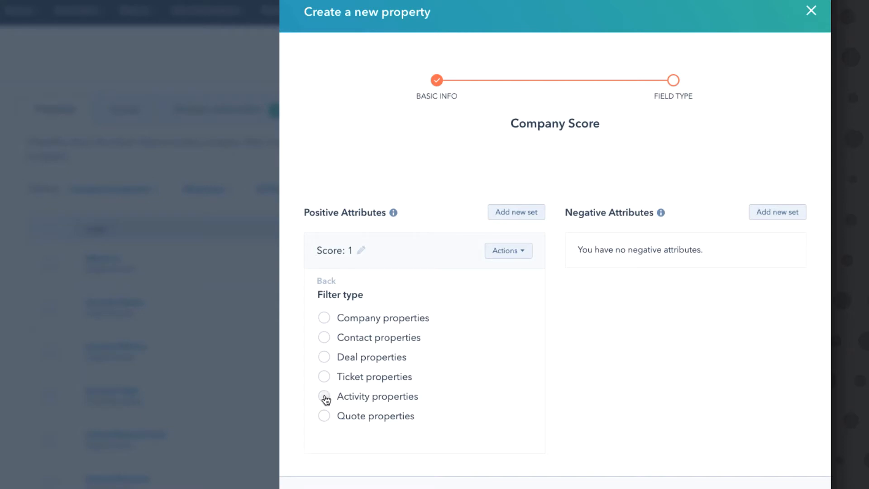
click(325, 319)
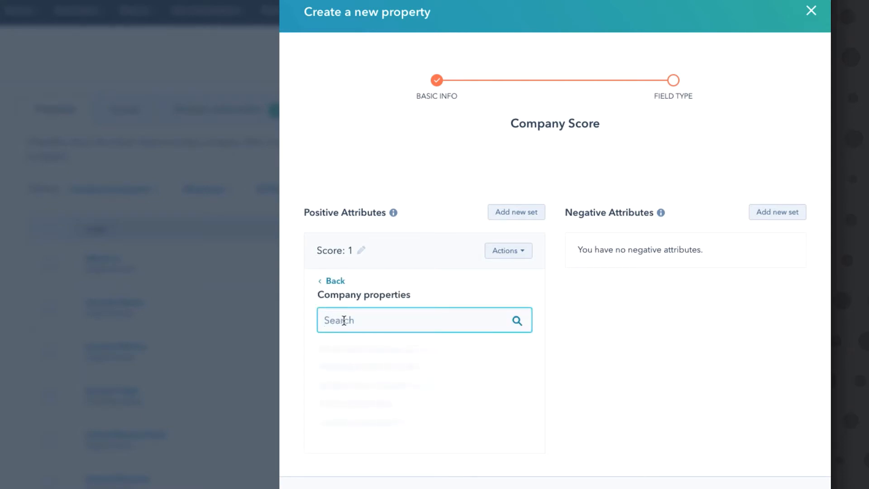
Look through the company properties available as scoring criteria for the positive attribute set.
scroll(412, 361, down, 2)
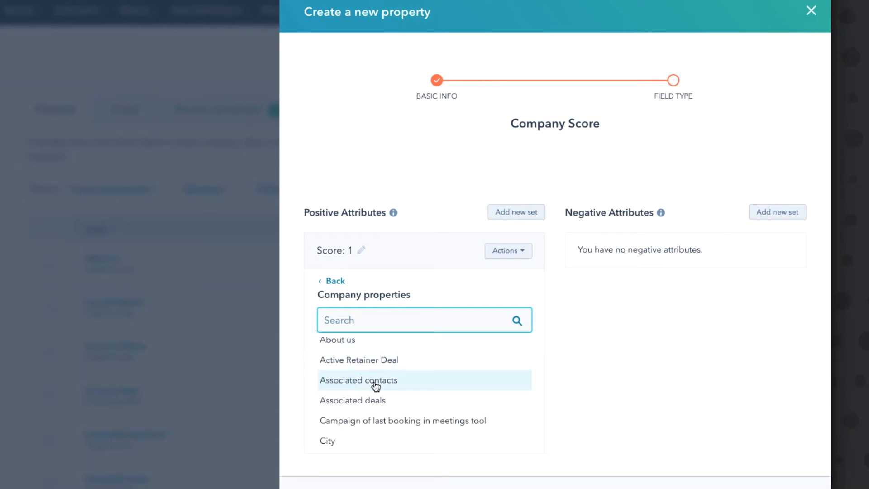
scroll(376, 381, down, 2)
scroll(376, 384, up, 2)
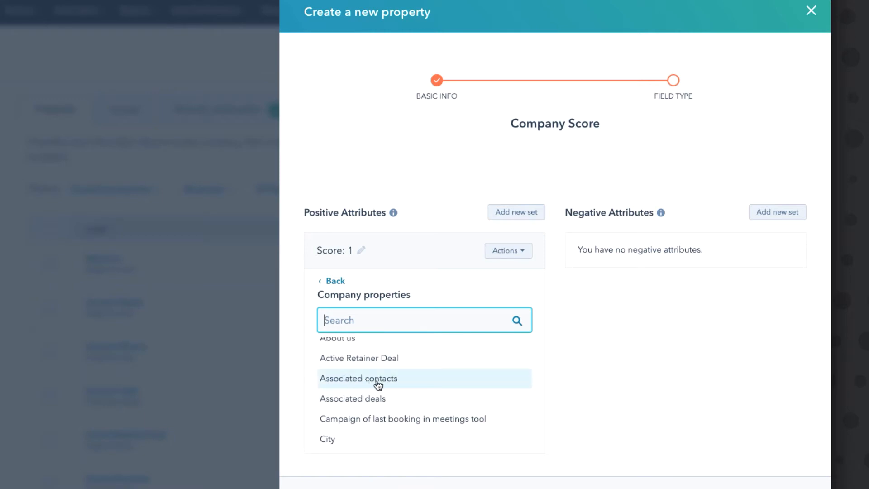
scroll(377, 381, down, 2)
scroll(377, 381, down, 1)
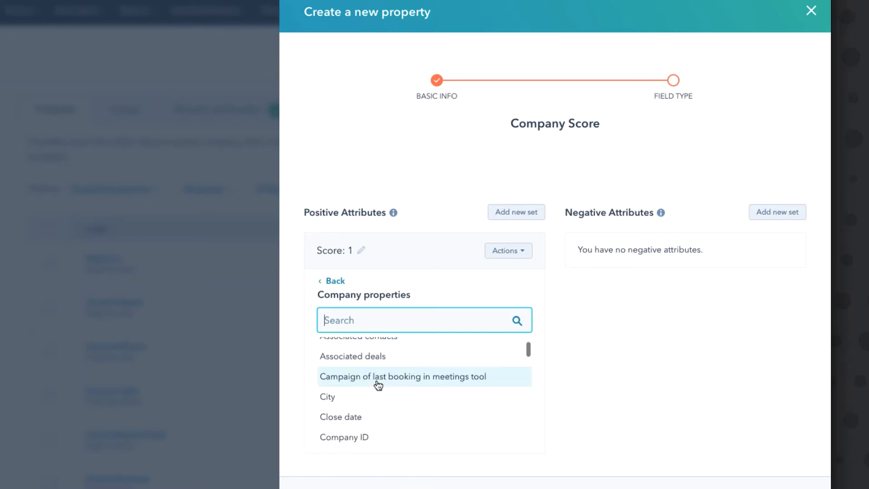
scroll(359, 392, down, 1)
scroll(359, 392, down, 5)
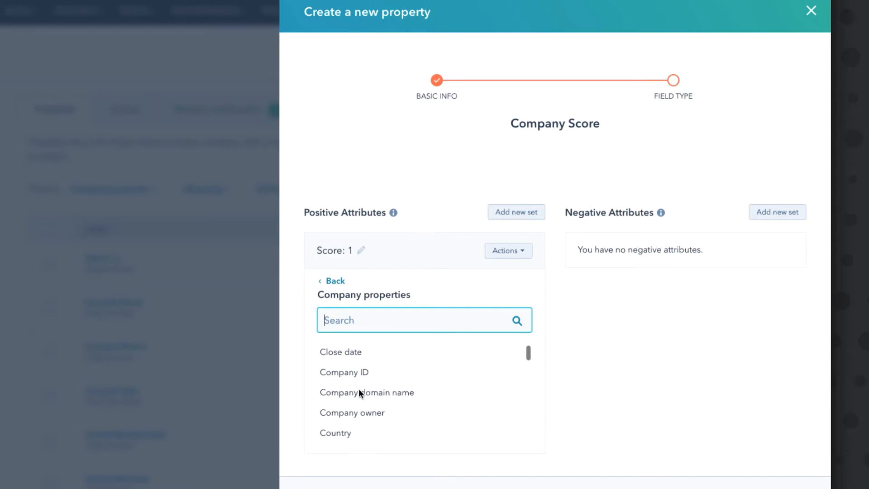
scroll(359, 392, down, 5)
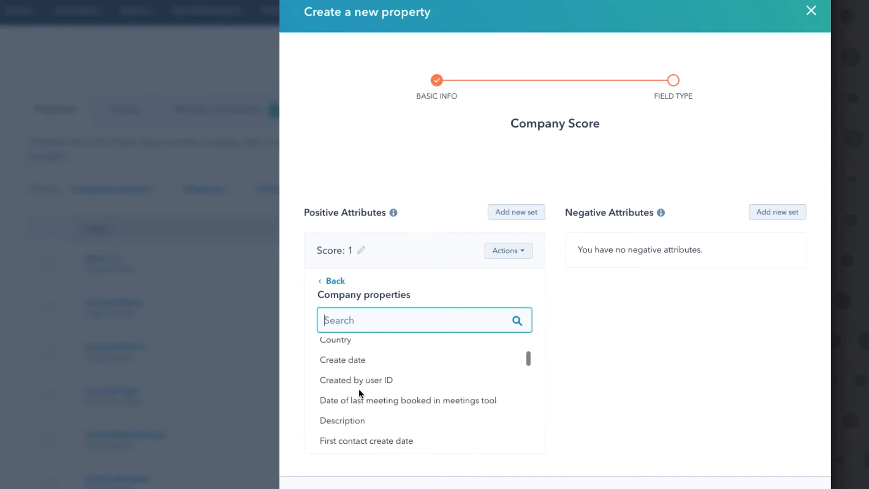
scroll(360, 394, down, 4)
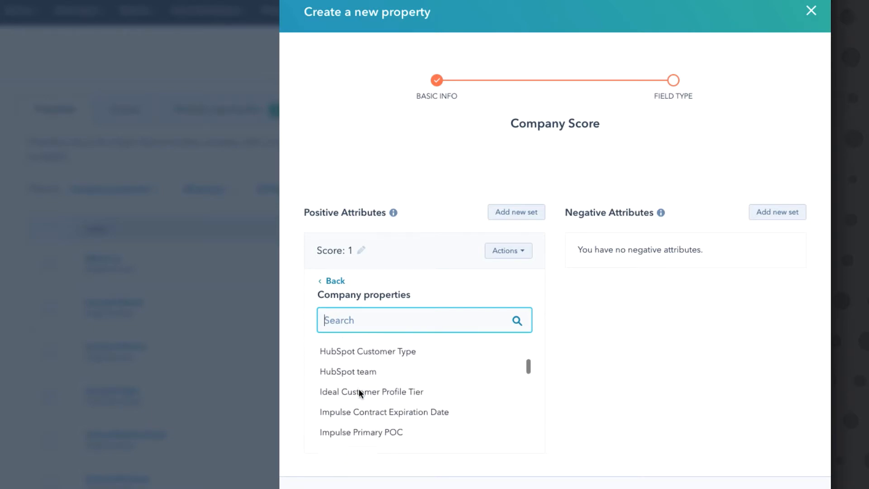
scroll(360, 394, down, 6)
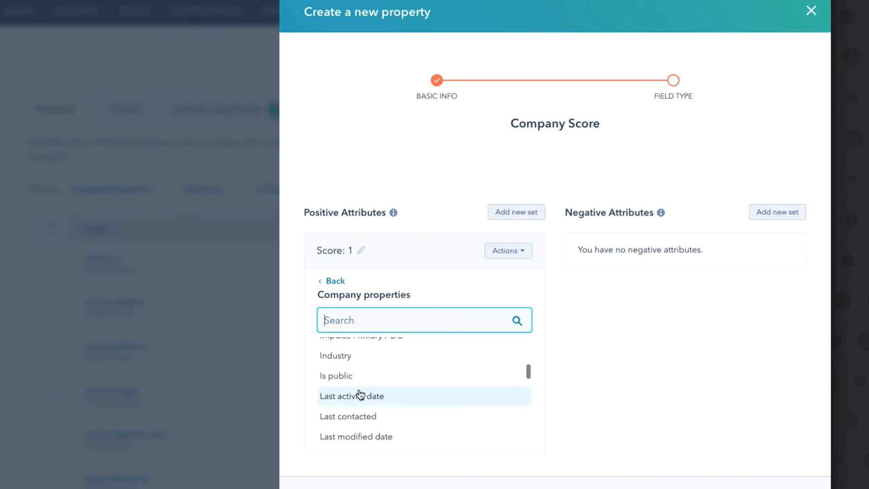
scroll(360, 393, down, 6)
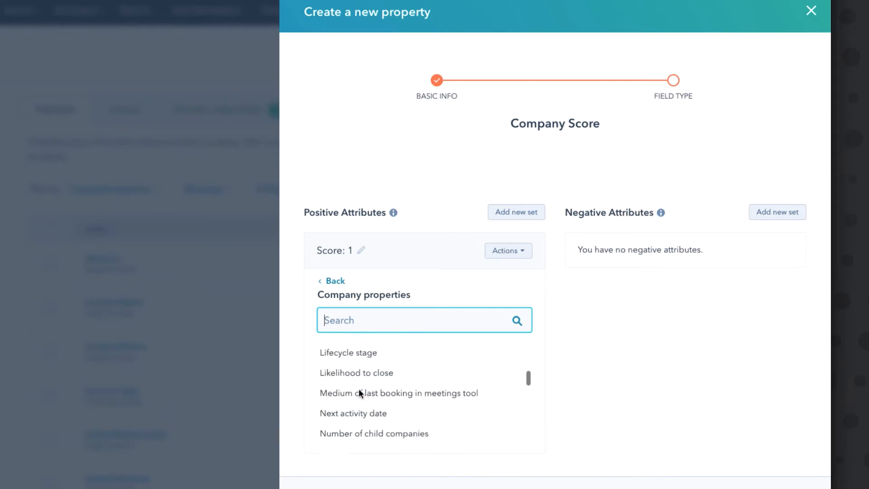
scroll(359, 392, up, 14)
scroll(359, 392, up, 5)
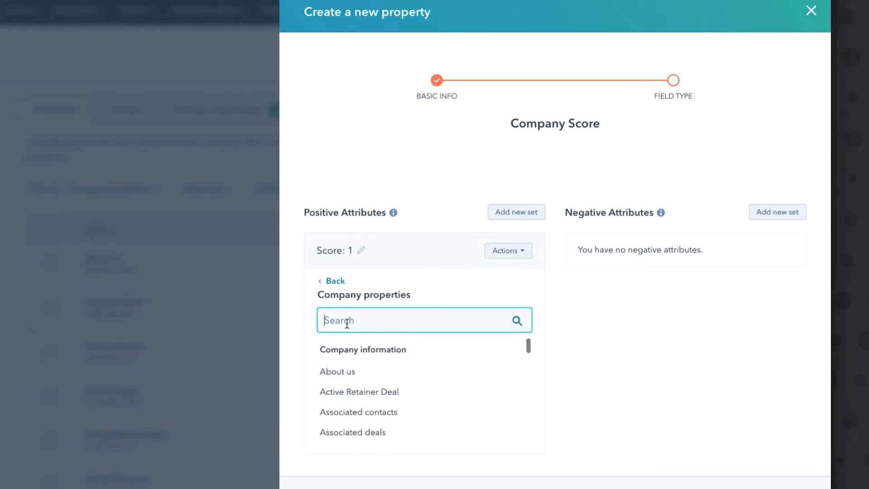
Search the company properties for "rev", choose Annual revenue, and set its condition to "is greater than".
text(rev)
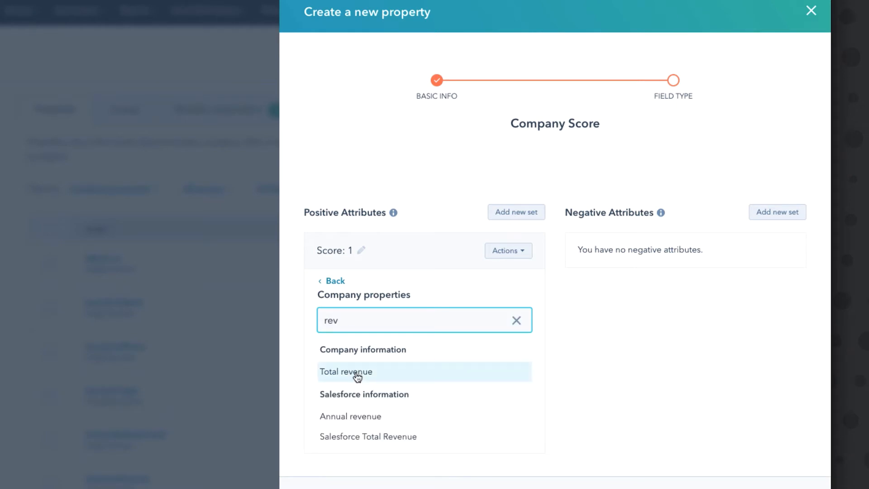
click(357, 416)
scroll(363, 353, down, 1)
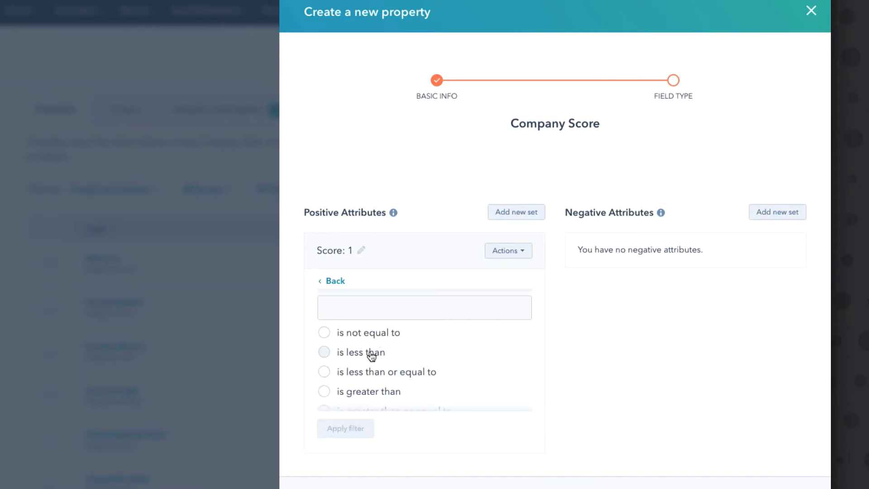
scroll(393, 390, up, 1)
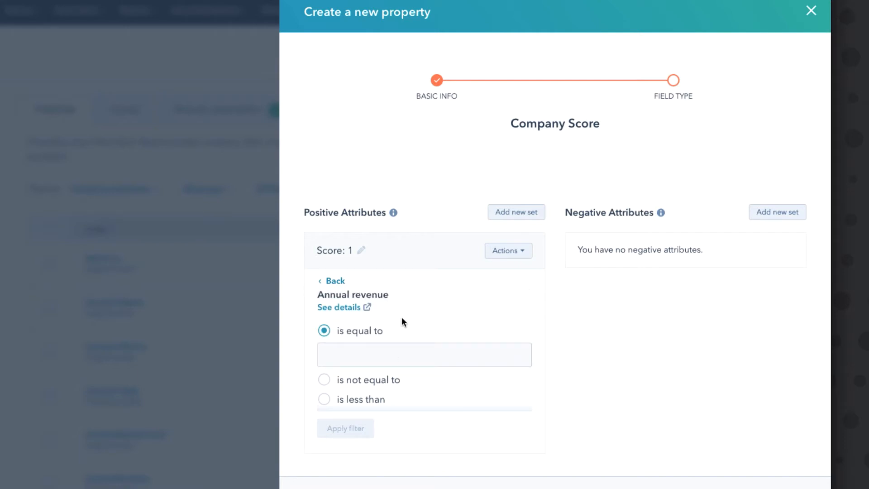
scroll(401, 317, down, 2)
click(325, 366)
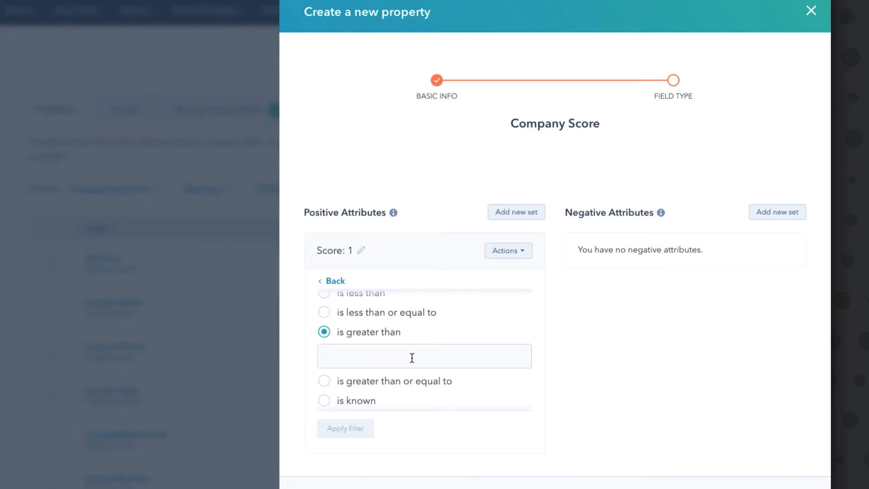
Check which actions are available for the positive attribute set, without applying any.
scroll(386, 389, up, 2)
click(523, 255)
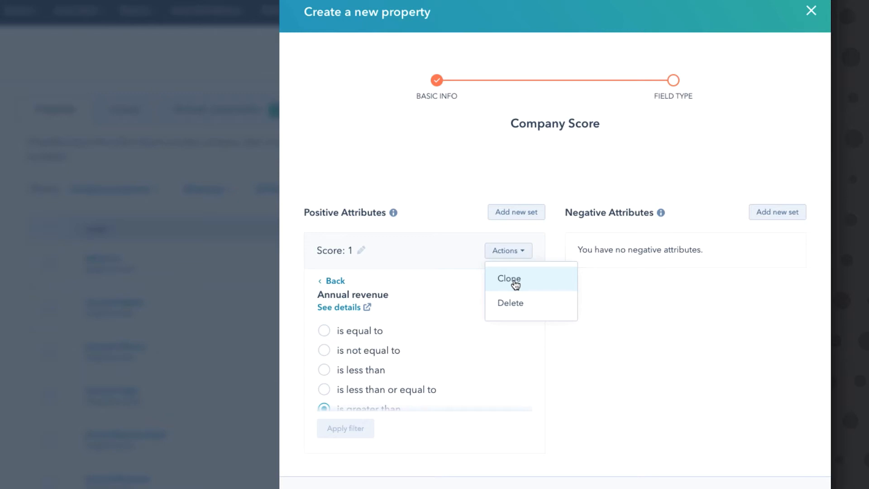
click(621, 296)
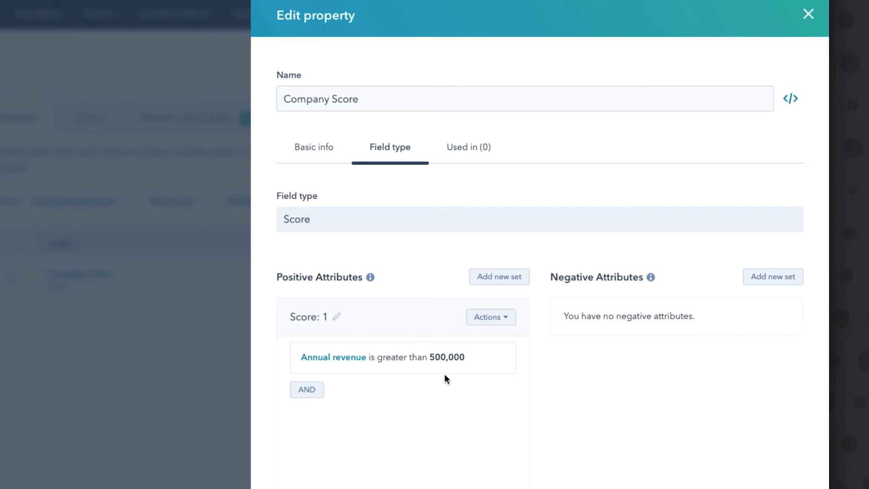
Set the score of the Annual revenue attribute set to 5 and save the property.
click(336, 316)
click(335, 319)
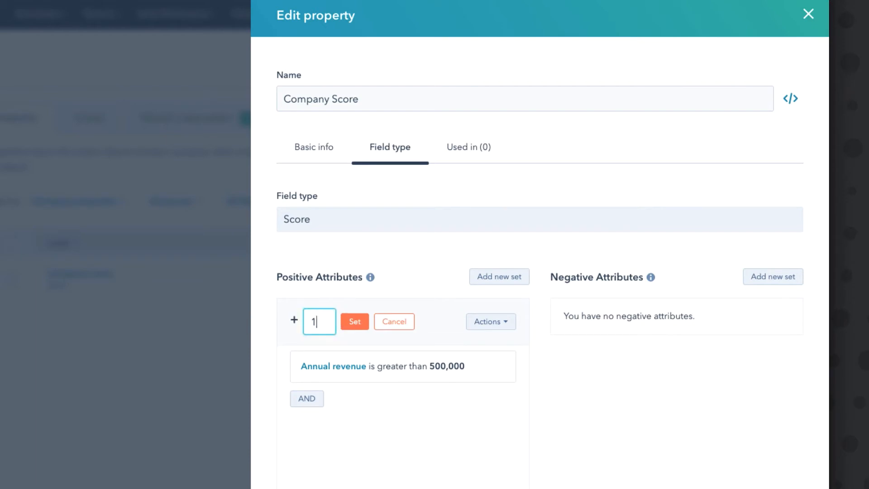
text(0)
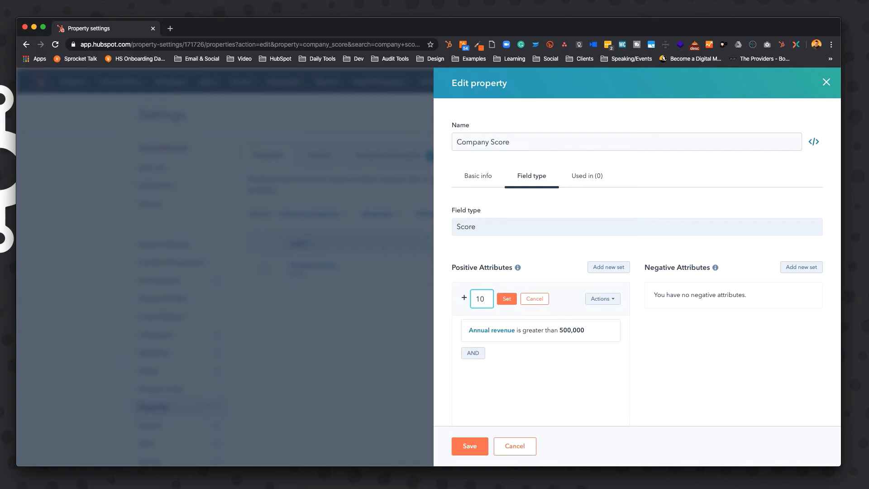
key(BackSpace)
key(BackSpace)
text(5)
click(469, 446)
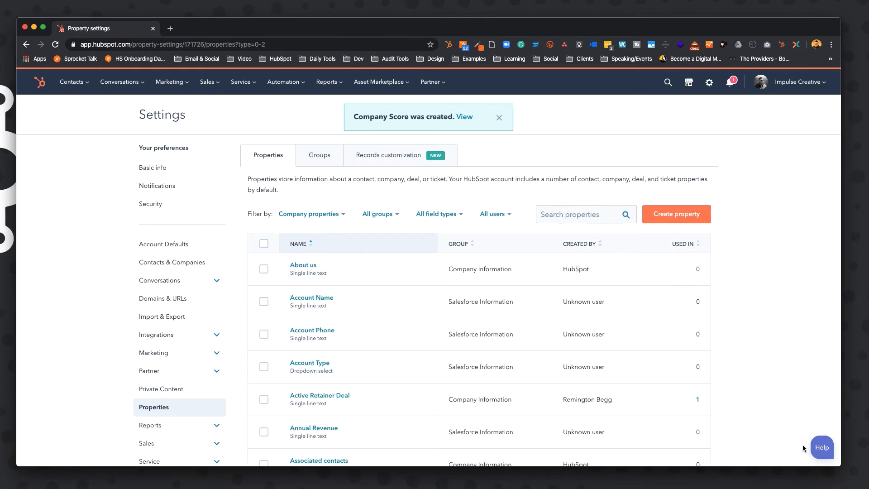
Go to the companies, open the wayfindinggrowth.com record, and show all of its properties.
mouse_move(414, 282)
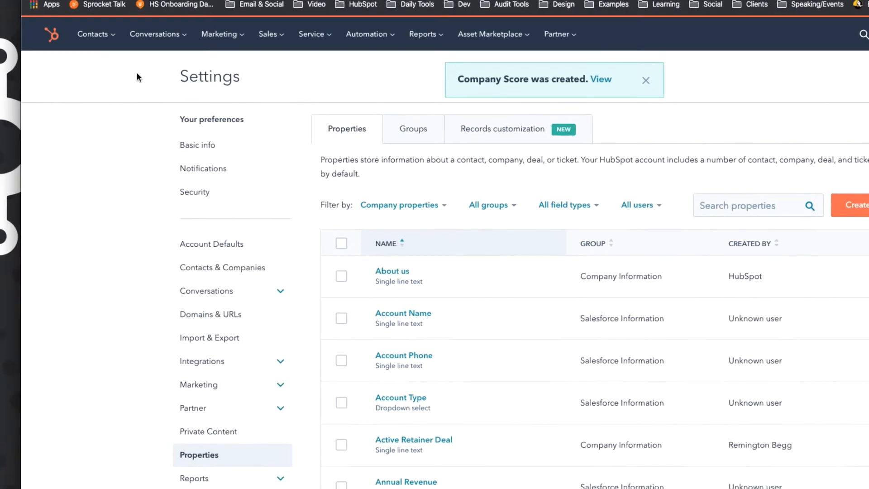
click(126, 27)
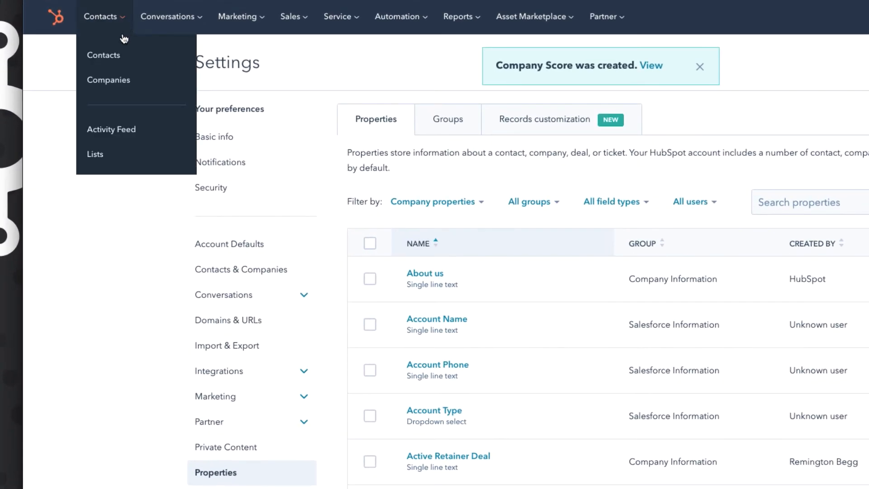
click(119, 85)
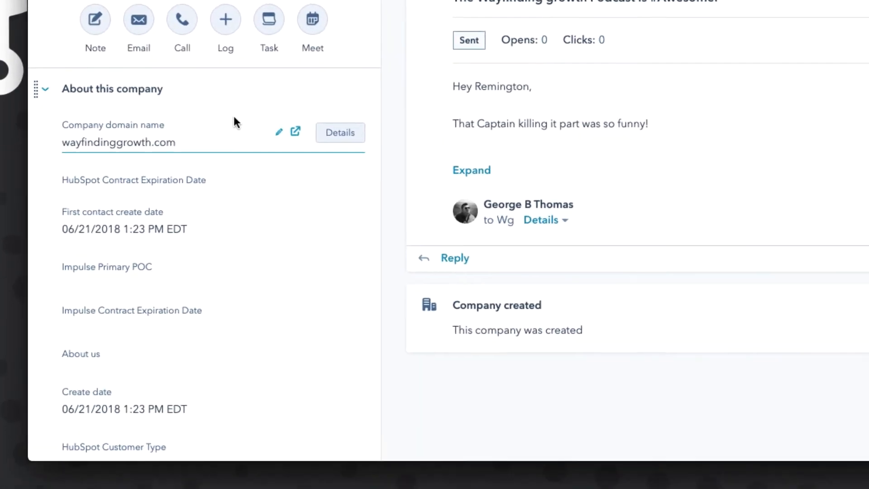
scroll(232, 103, down, 10)
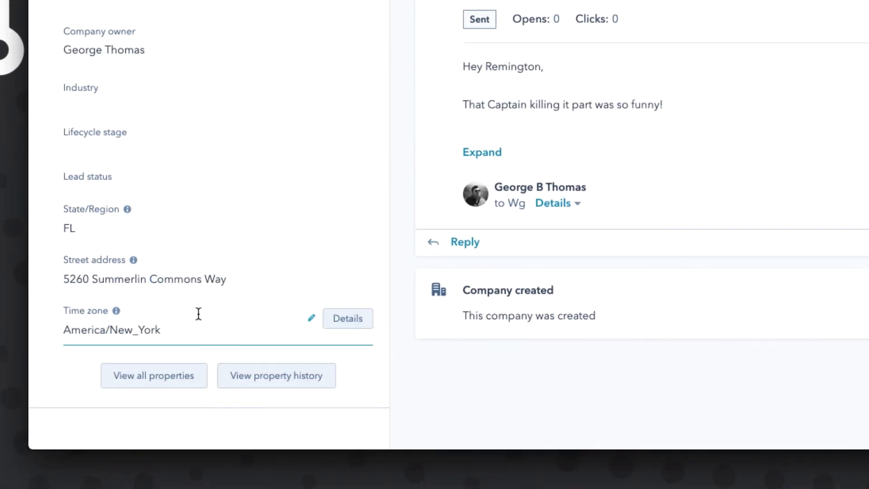
click(172, 380)
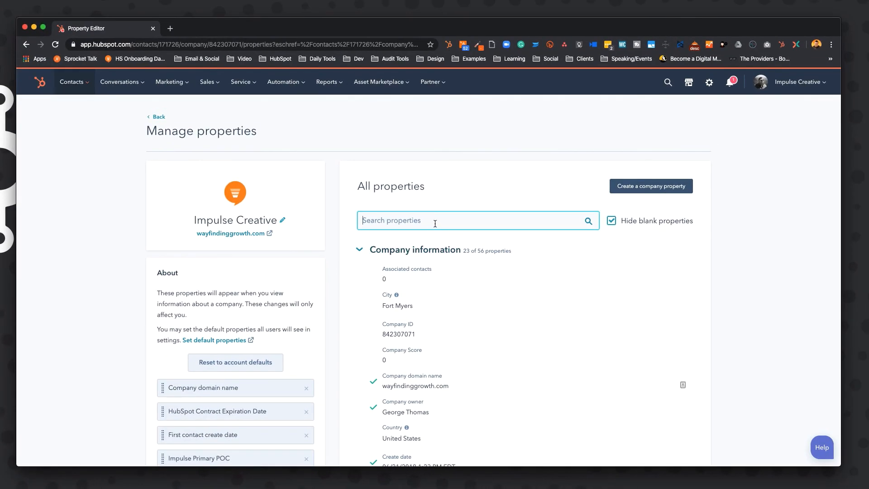
Search the properties for "Com", add Company Score to your view, and return to the company record to check it.
text(Com)
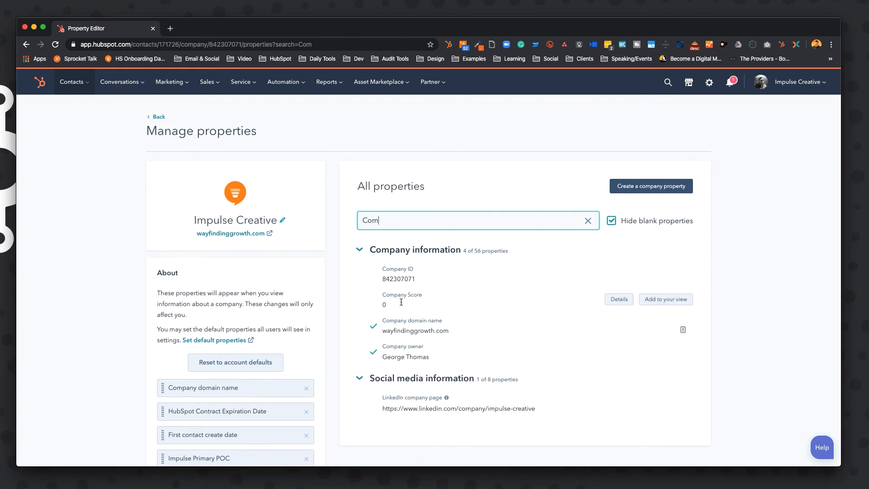
click(664, 300)
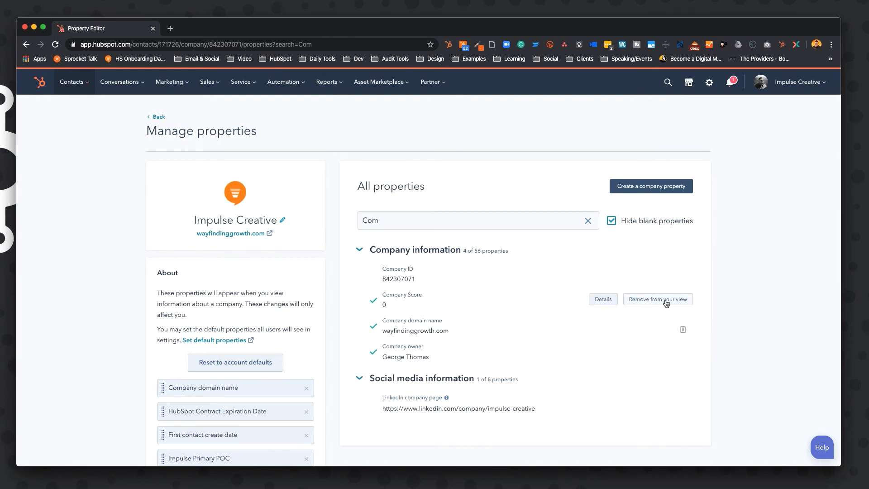
click(157, 118)
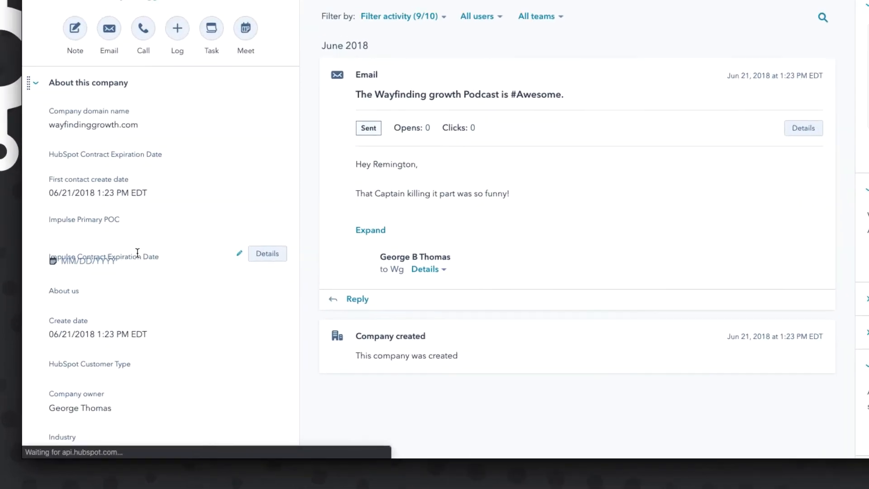
scroll(172, 195, down, 4)
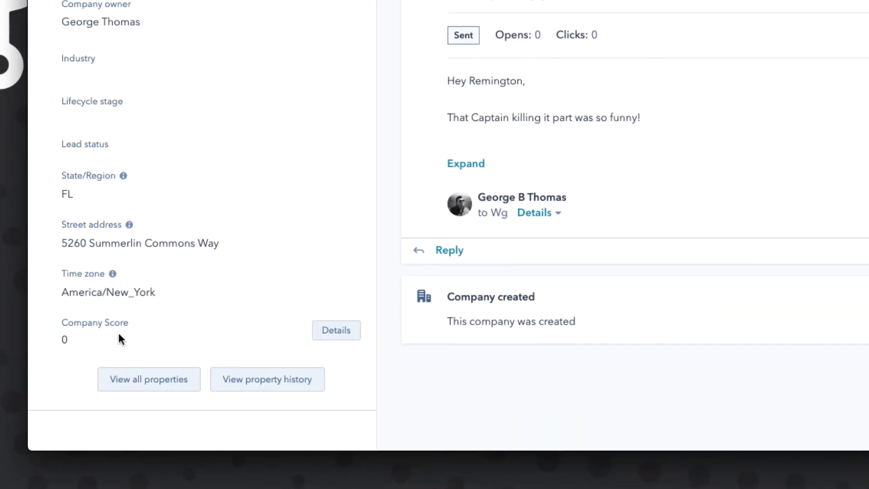